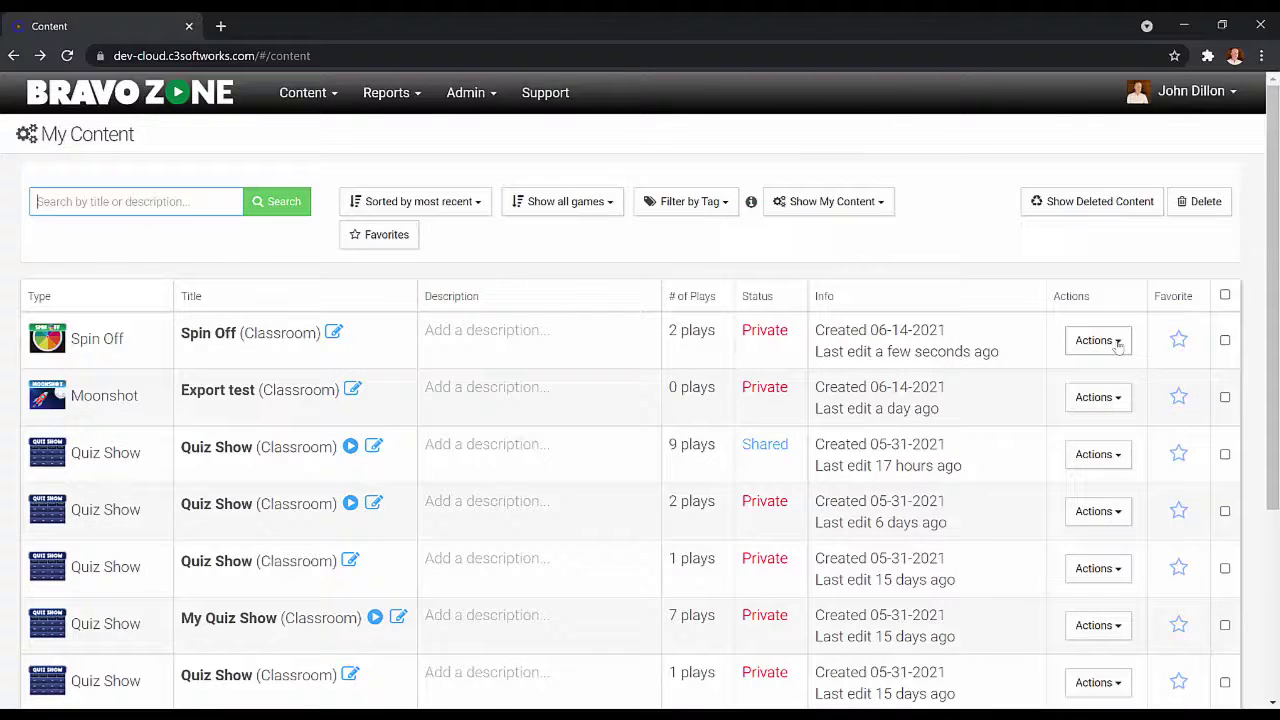
- Open the Spanish game for editing and switch on 'Use custom game text' in its play options
click(1098, 340)
click(882, 395)
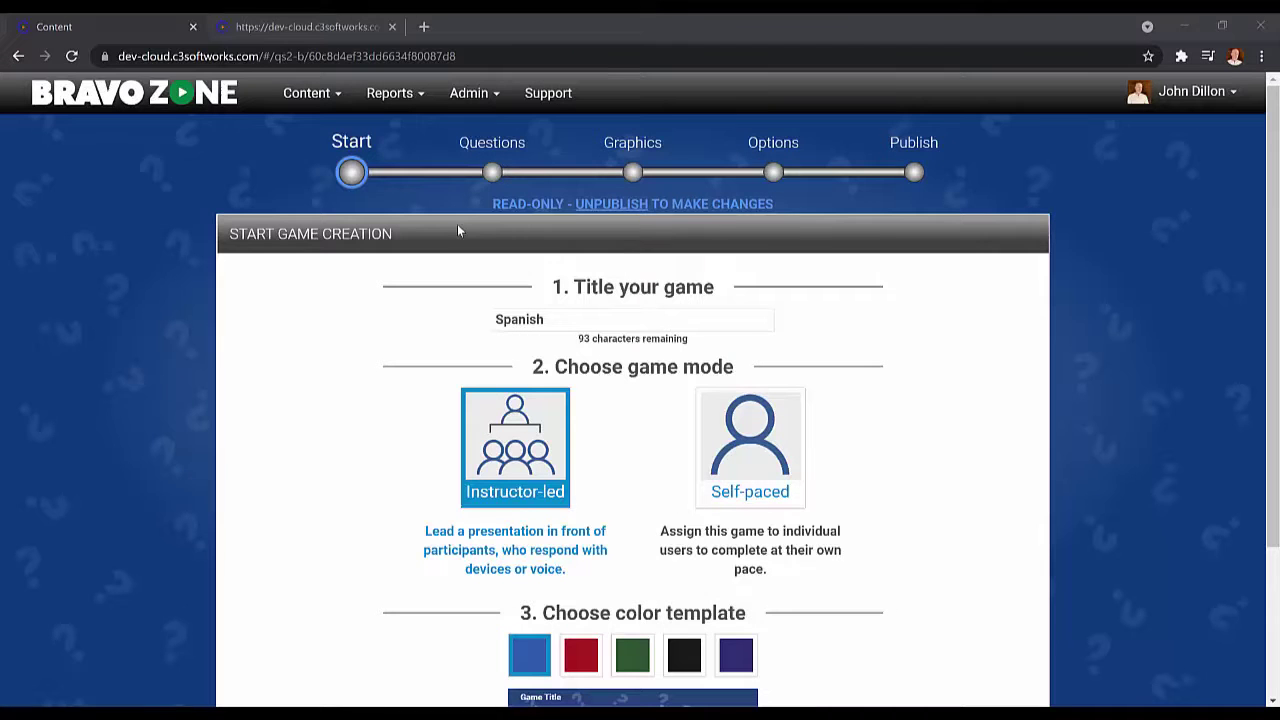
click(777, 172)
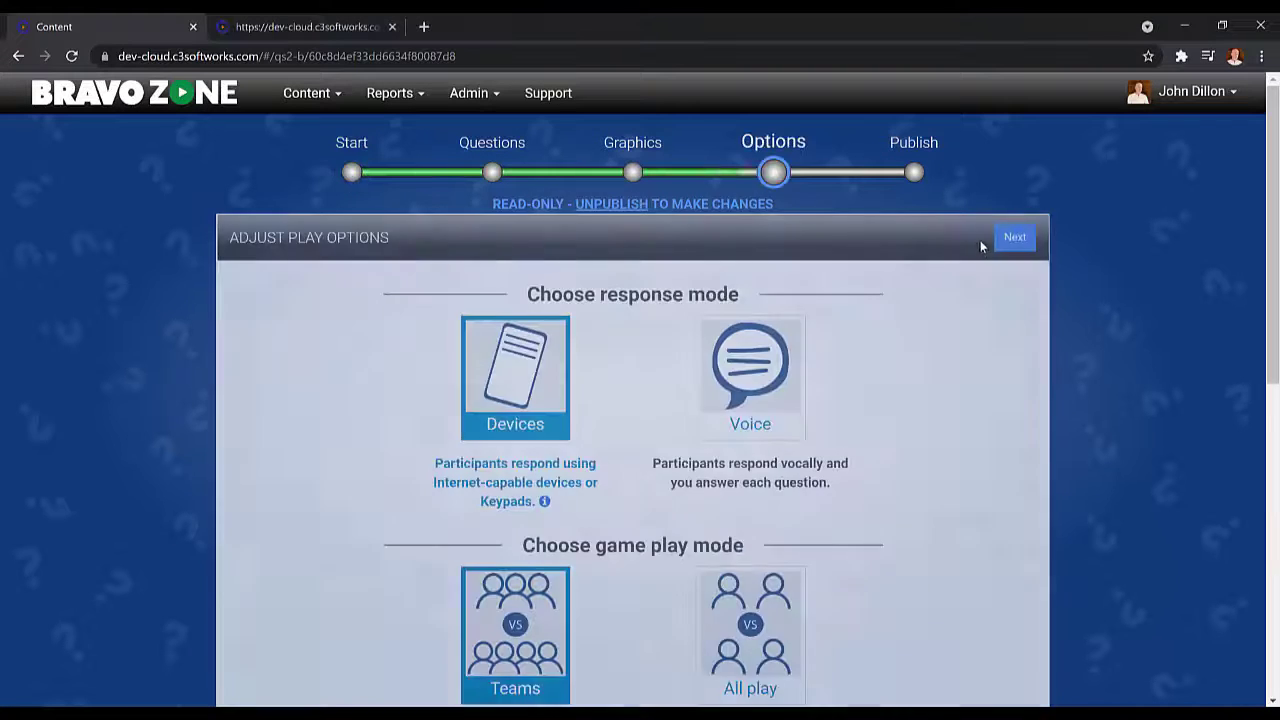
scroll(979, 244, down, 1)
scroll(979, 240, down, 5)
scroll(980, 234, down, 2)
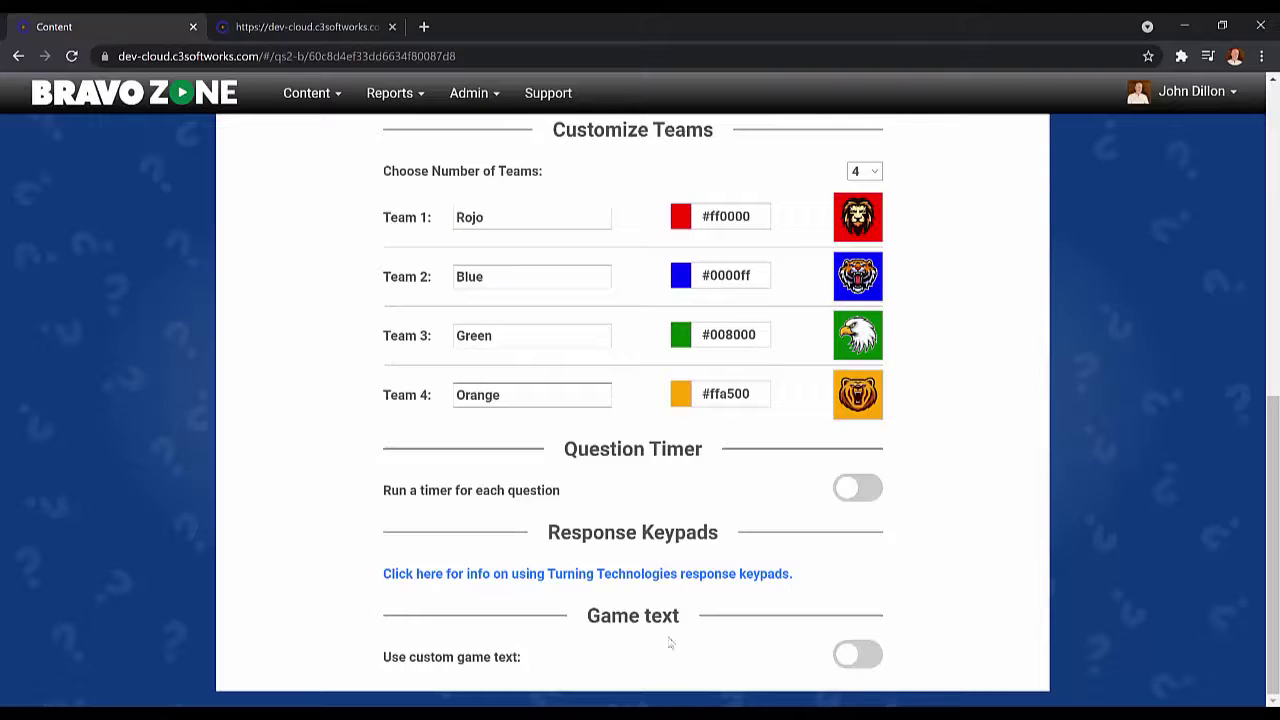
click(851, 658)
scroll(970, 610, down, 1)
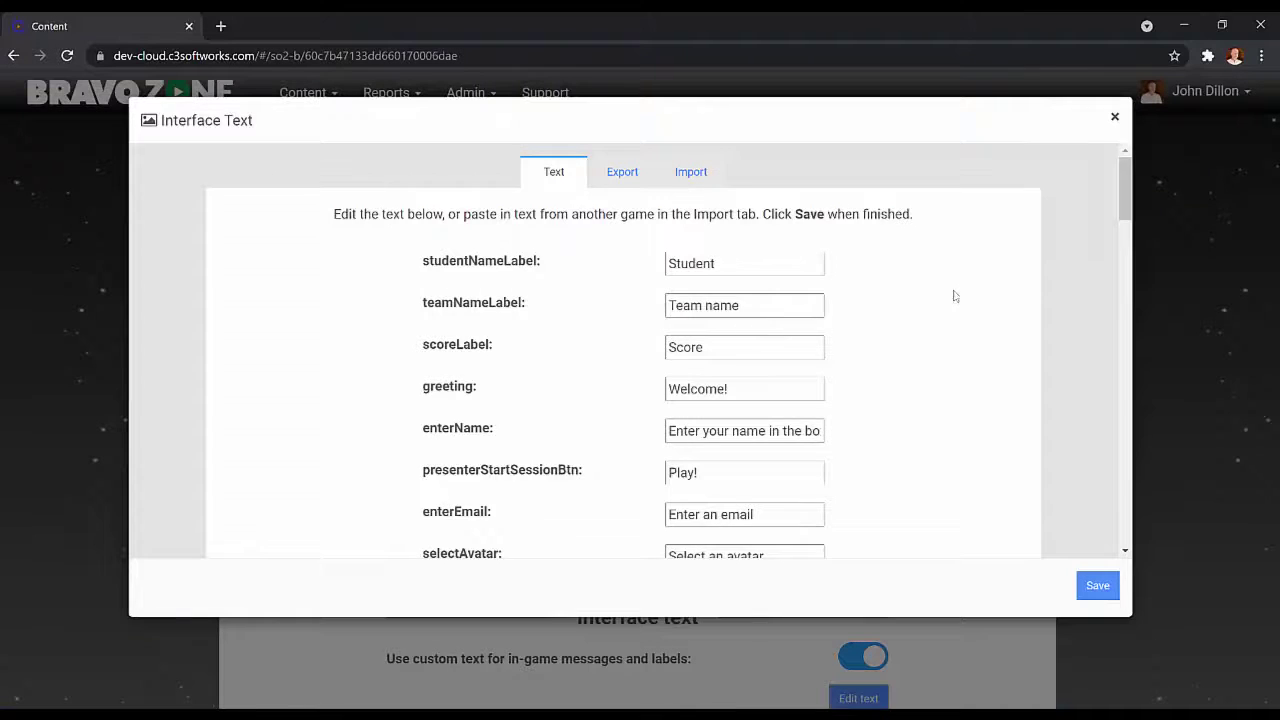
- Review the interface text list and replace the student name label 'Student' with 'Estudiante'
scroll(955, 303, down, 1)
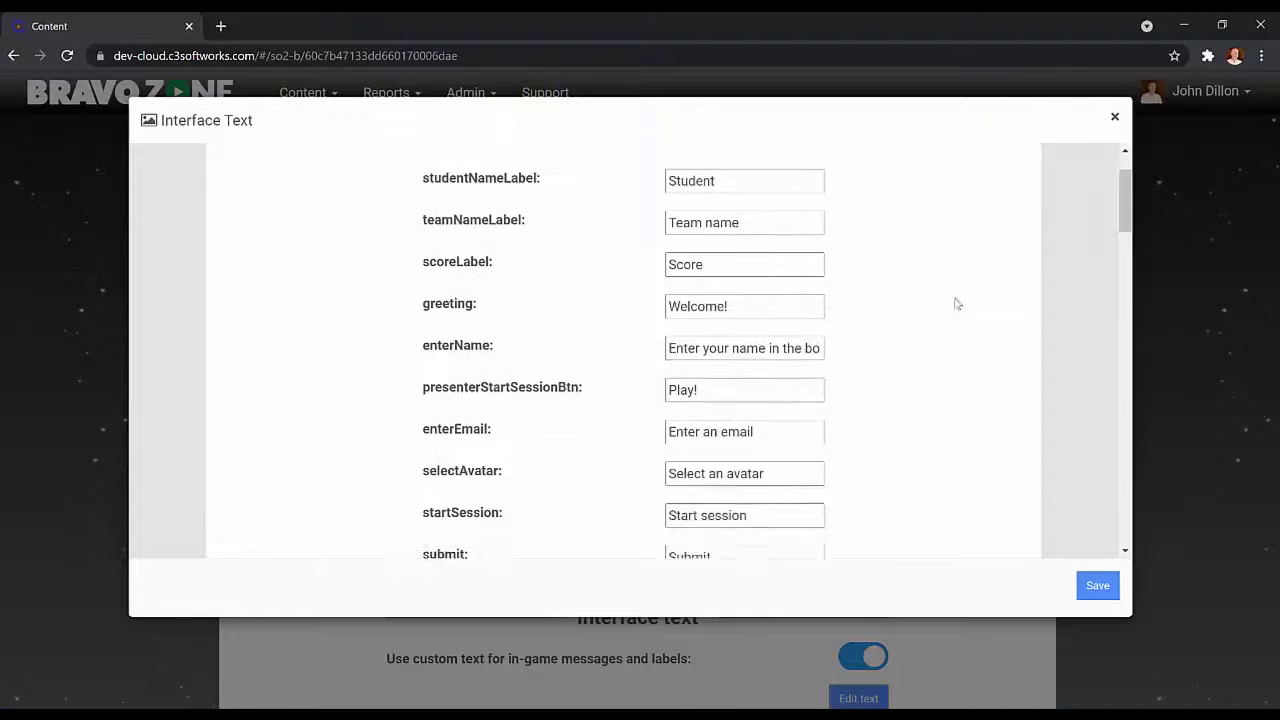
scroll(955, 303, down, 2)
scroll(958, 310, down, 1)
scroll(960, 314, down, 3)
scroll(962, 316, down, 1)
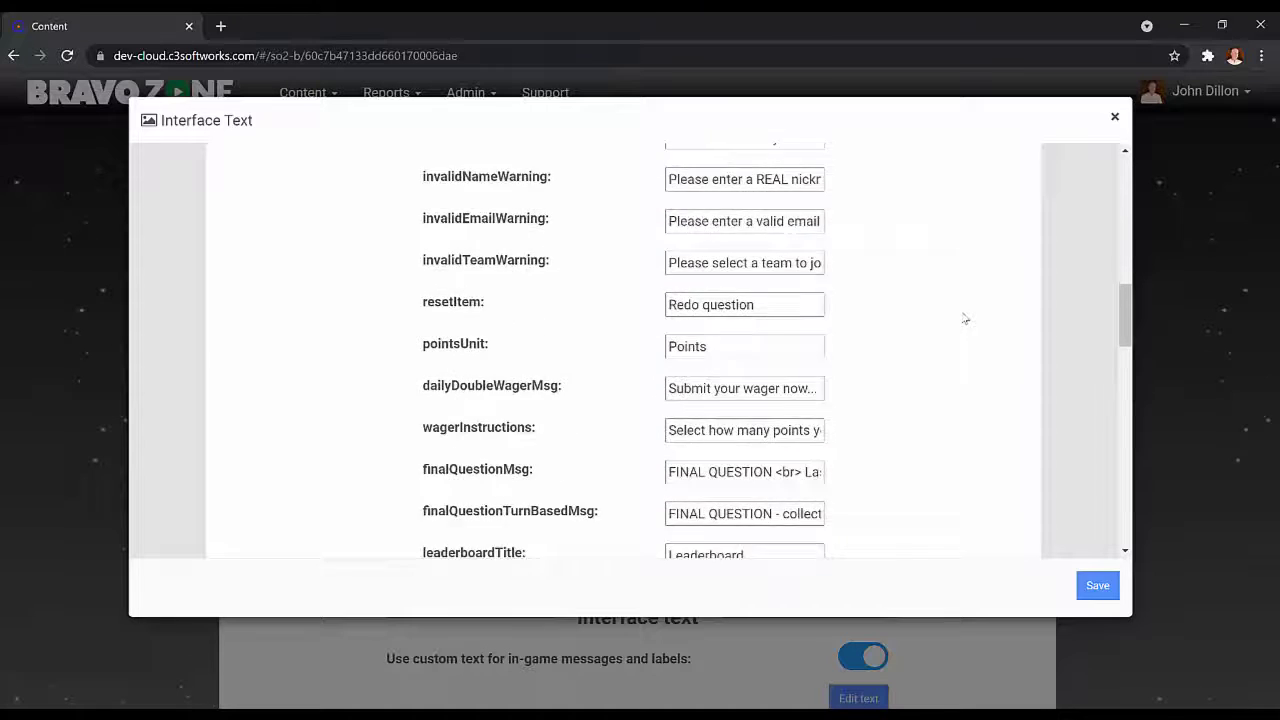
scroll(965, 318, down, 3)
scroll(960, 322, down, 2)
scroll(958, 323, down, 3)
scroll(957, 325, down, 3)
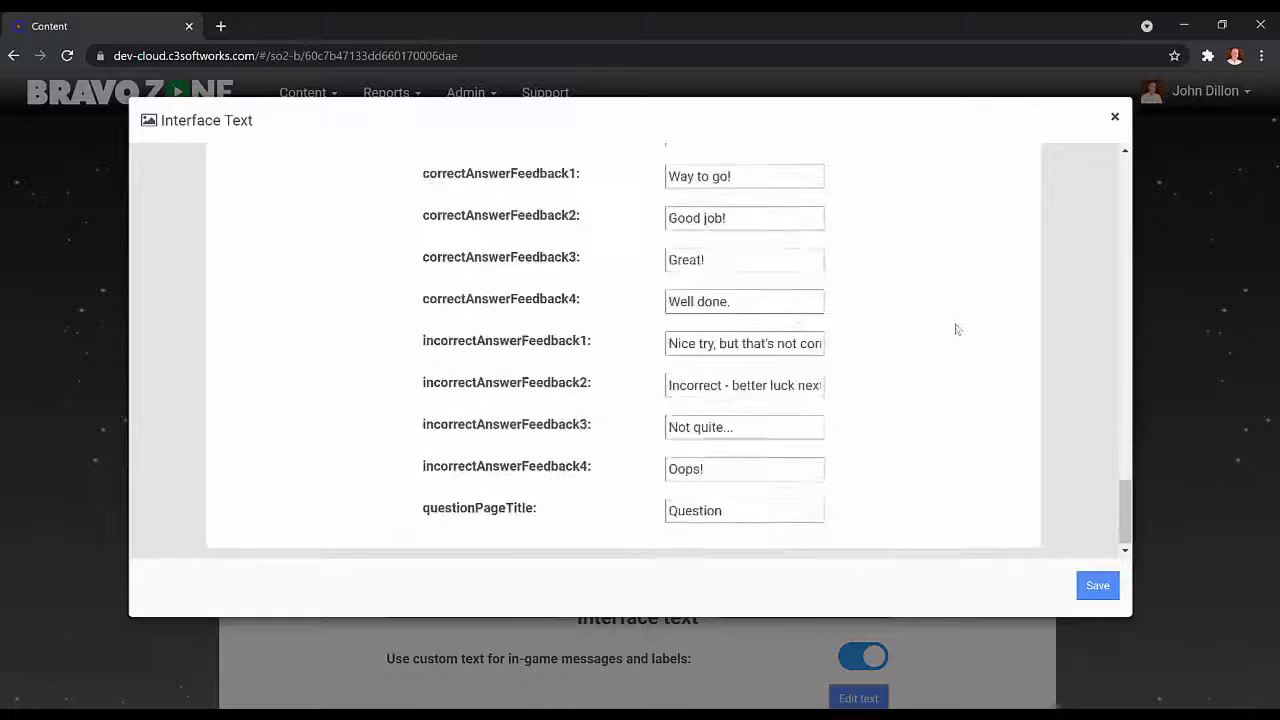
scroll(957, 325, up, 10)
scroll(958, 323, up, 1)
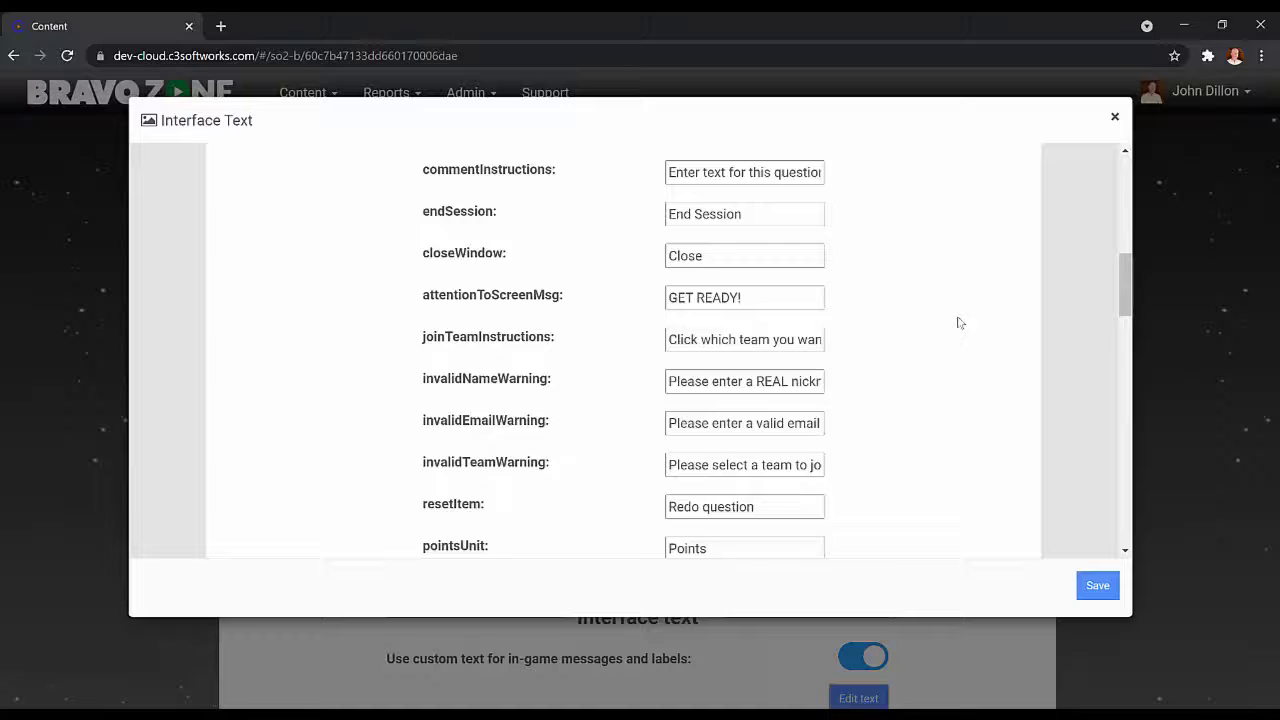
scroll(958, 323, up, 3)
scroll(958, 323, up, 2)
scroll(958, 323, up, 2)
scroll(957, 322, up, 1)
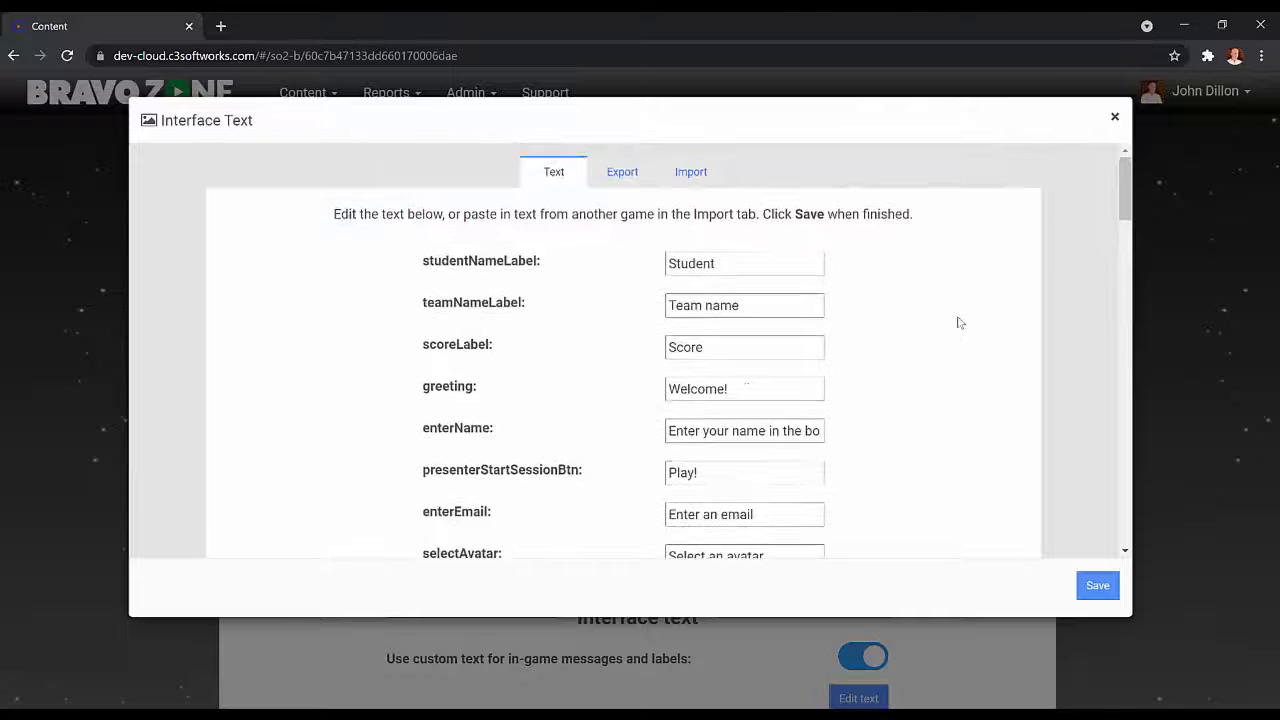
click(706, 264)
double_click(706, 264)
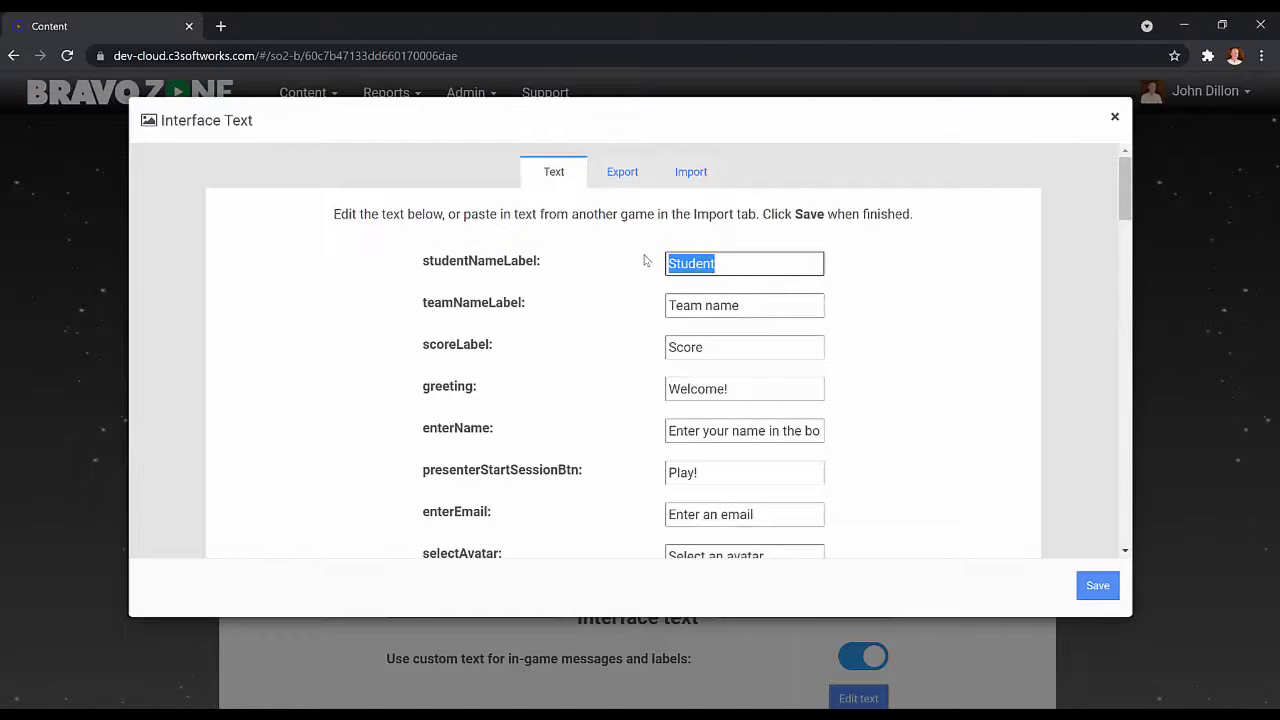
text(Estu)
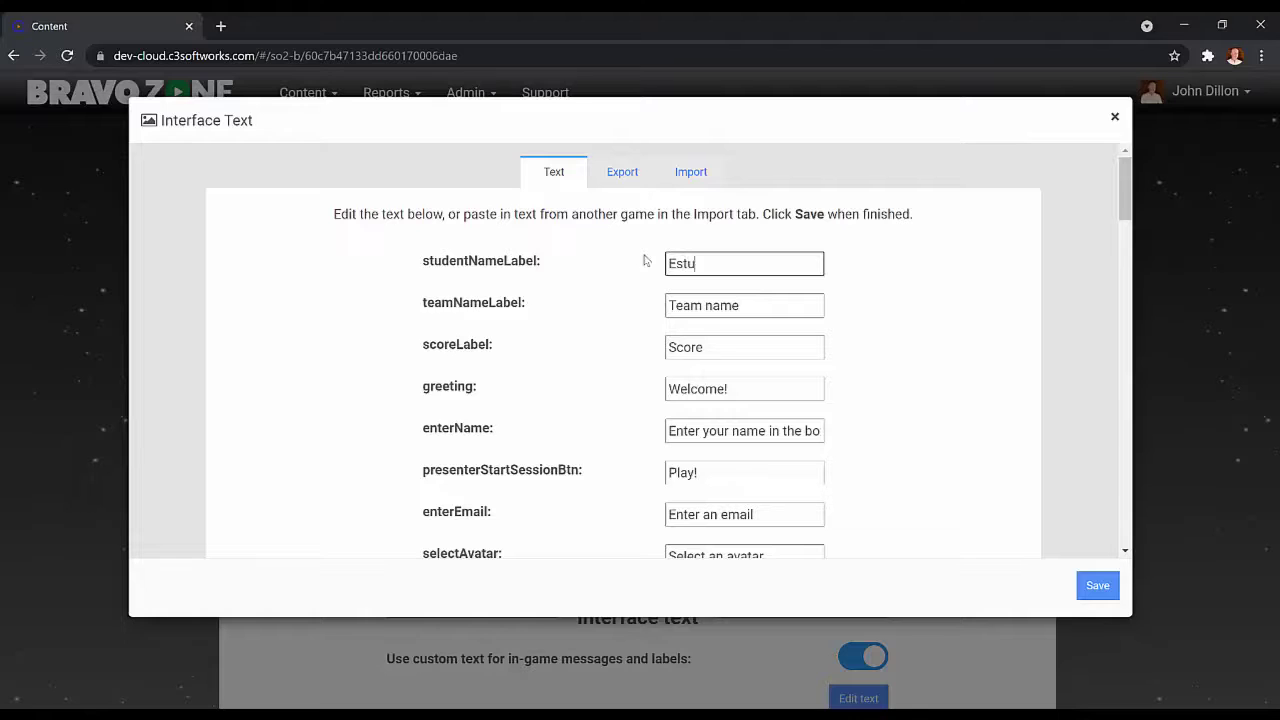
text(diante)
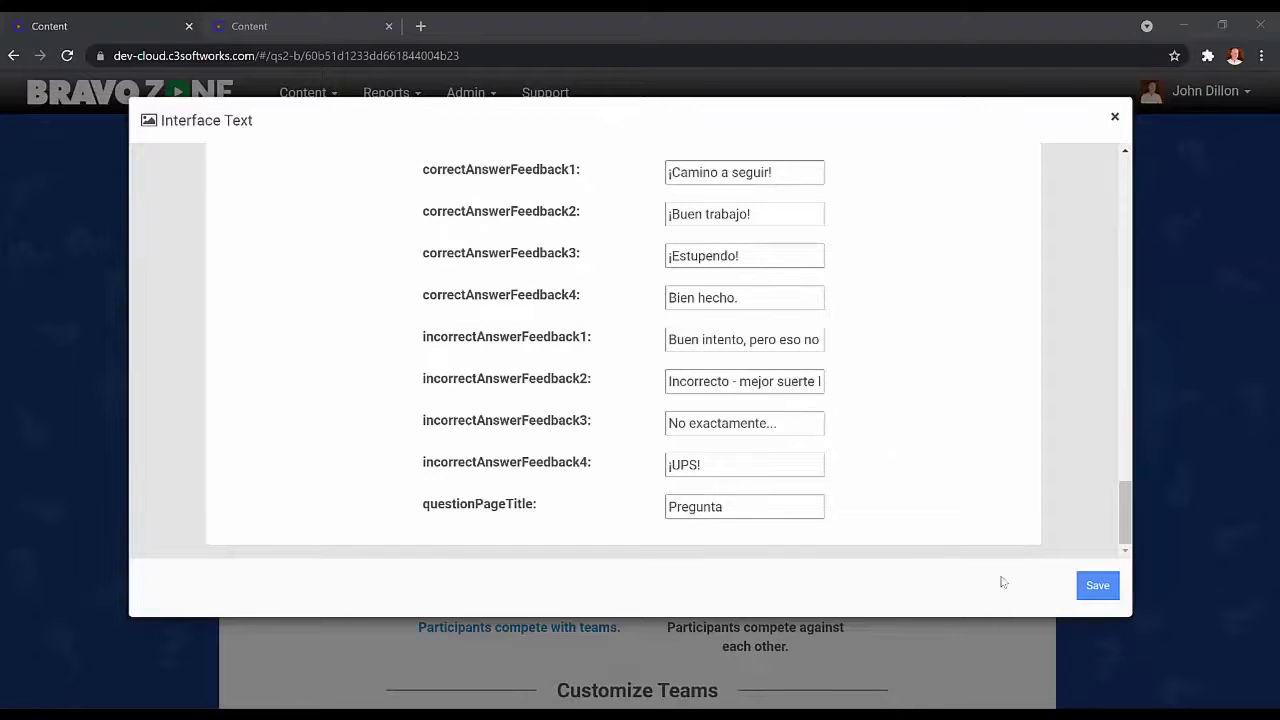
- Save the translated Spanish interface text
click(1107, 589)
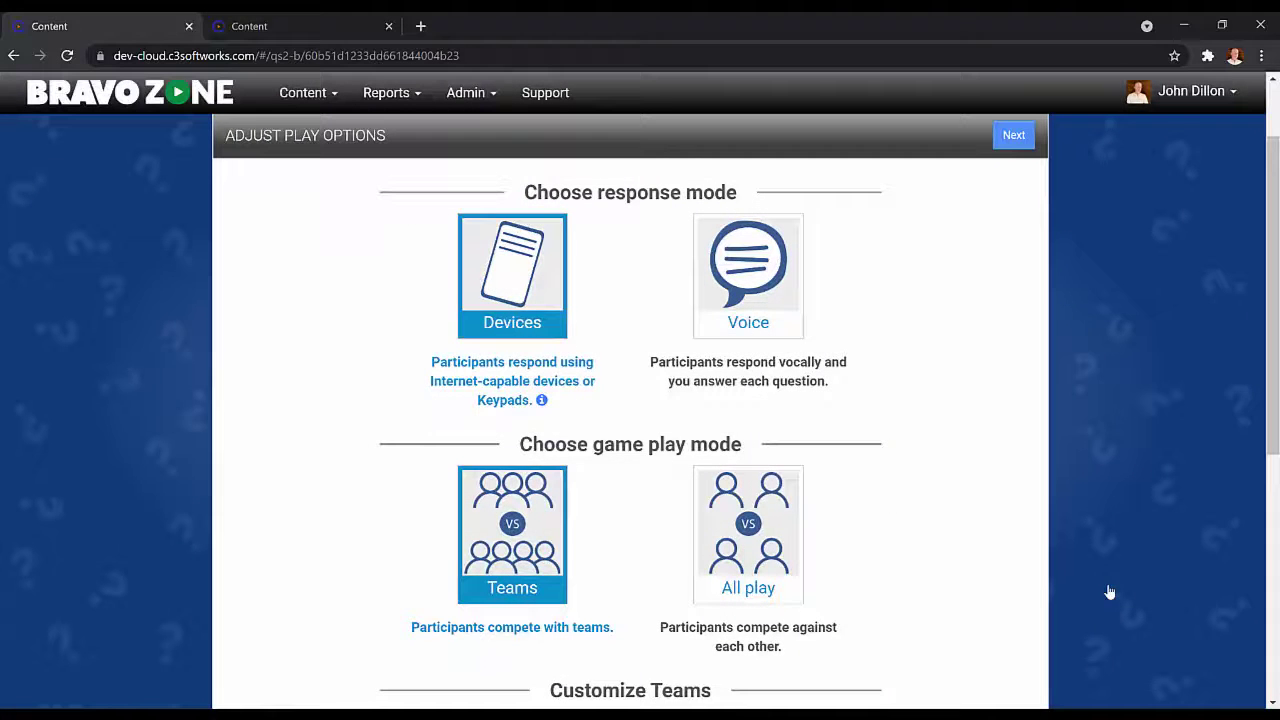
scroll(881, 293, down, 1)
scroll(883, 295, down, 4)
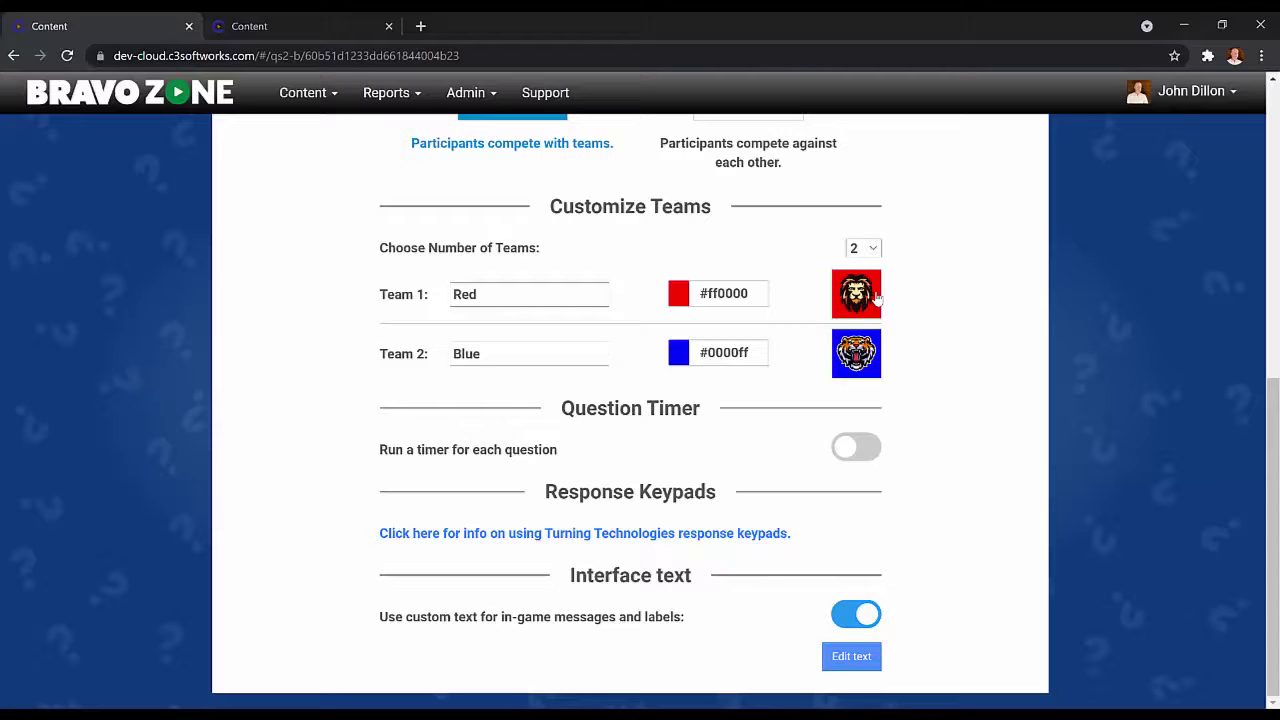
- Reopen the interface text, export it to the clipboard, and save it
click(852, 663)
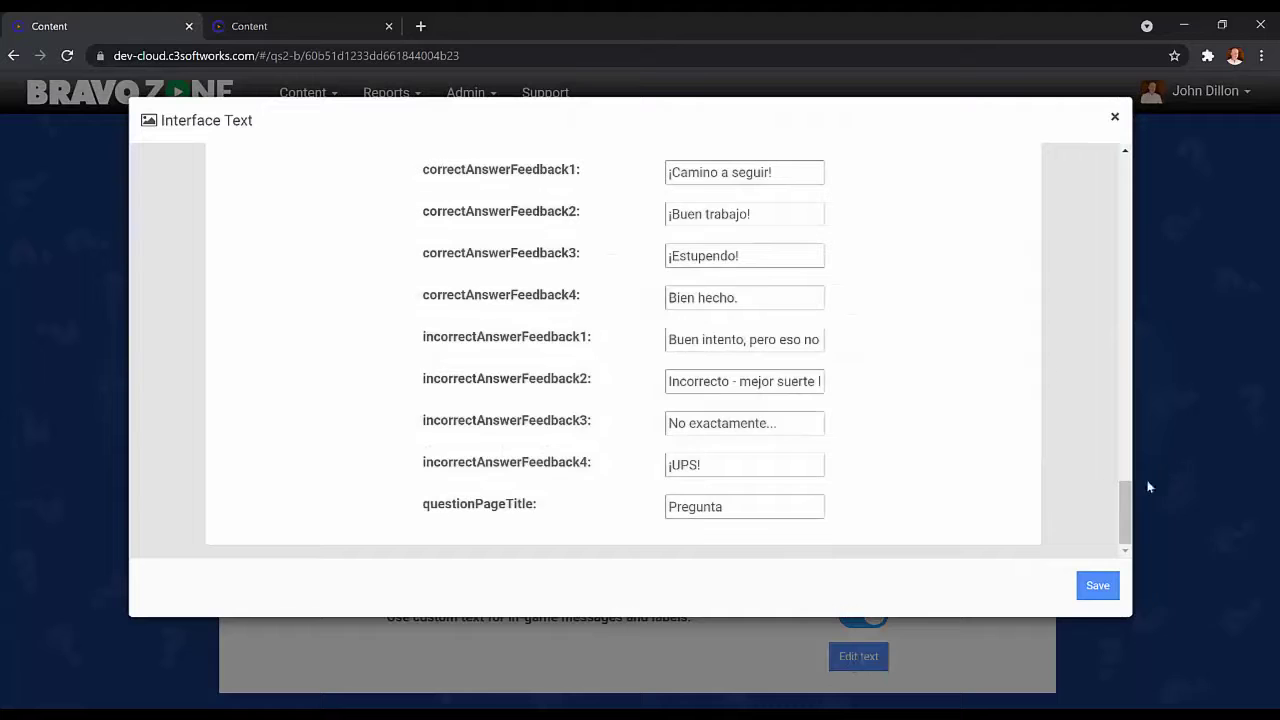
drag(1123, 481, 1108, 114)
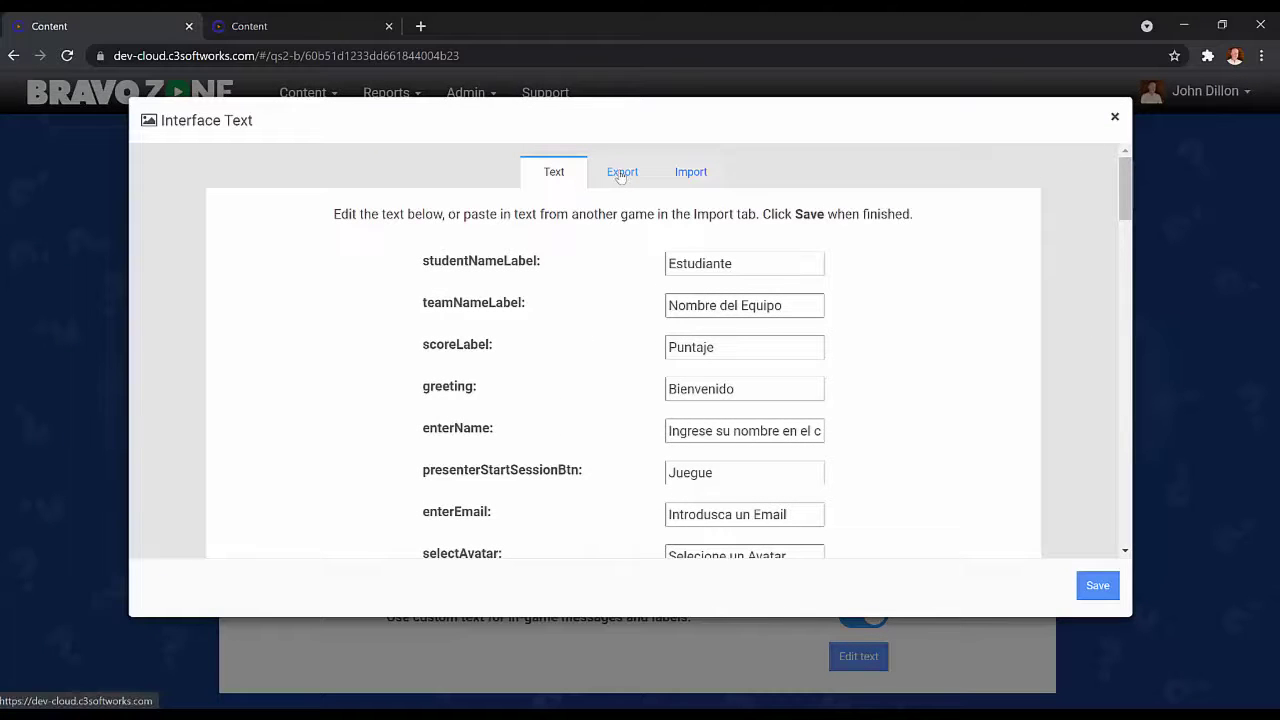
click(621, 177)
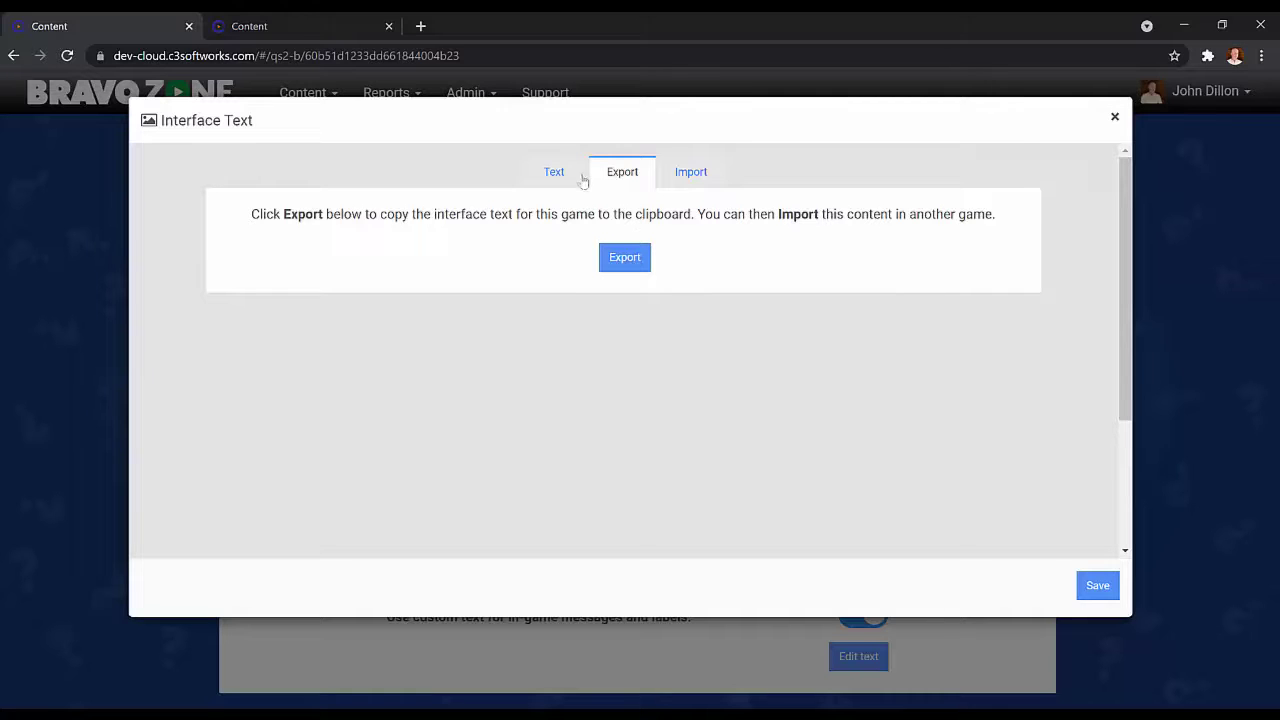
click(624, 258)
click(1098, 587)
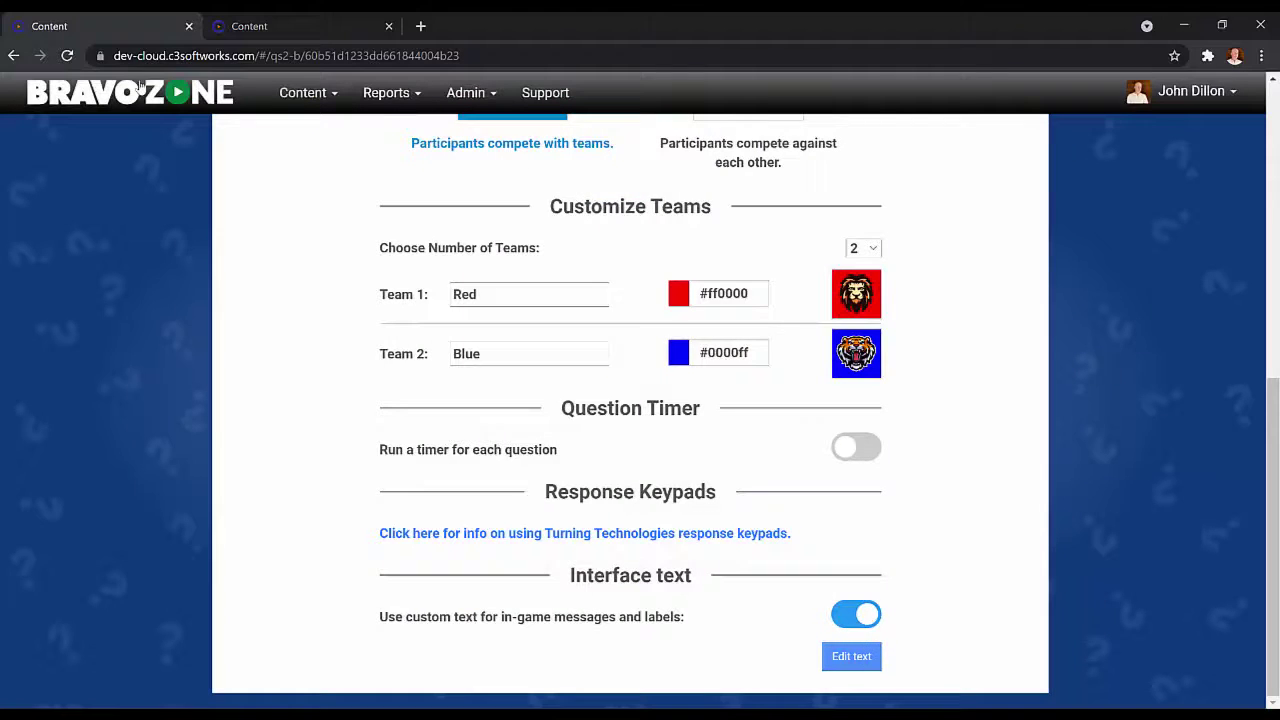
- Create a new instructor-led Quiz Show game titled 'Spanish' and move on to its play options
click(322, 94)
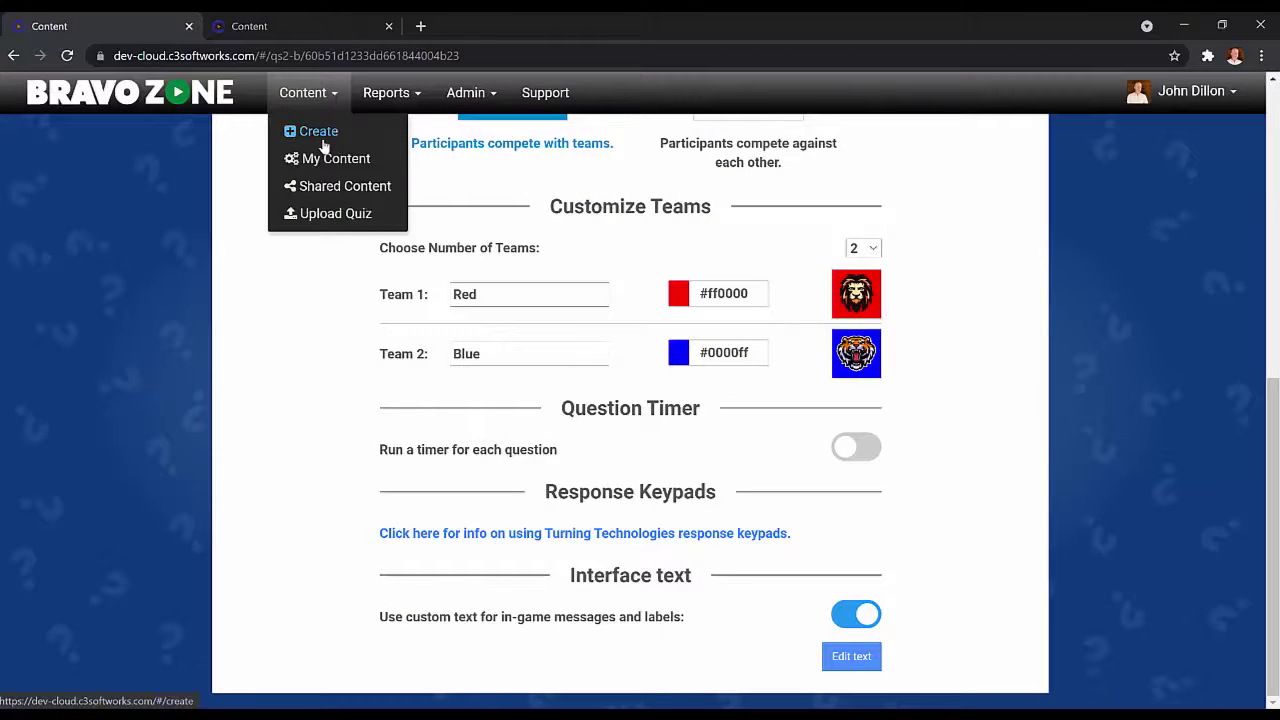
click(322, 130)
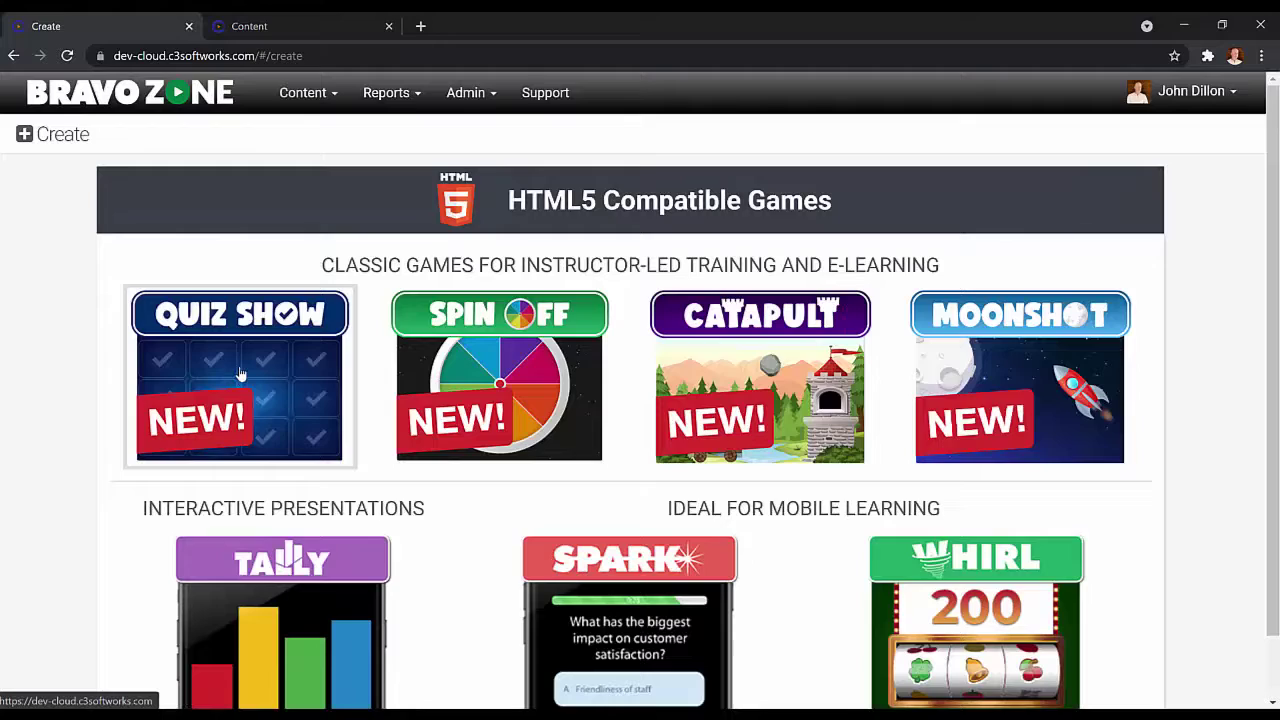
click(240, 374)
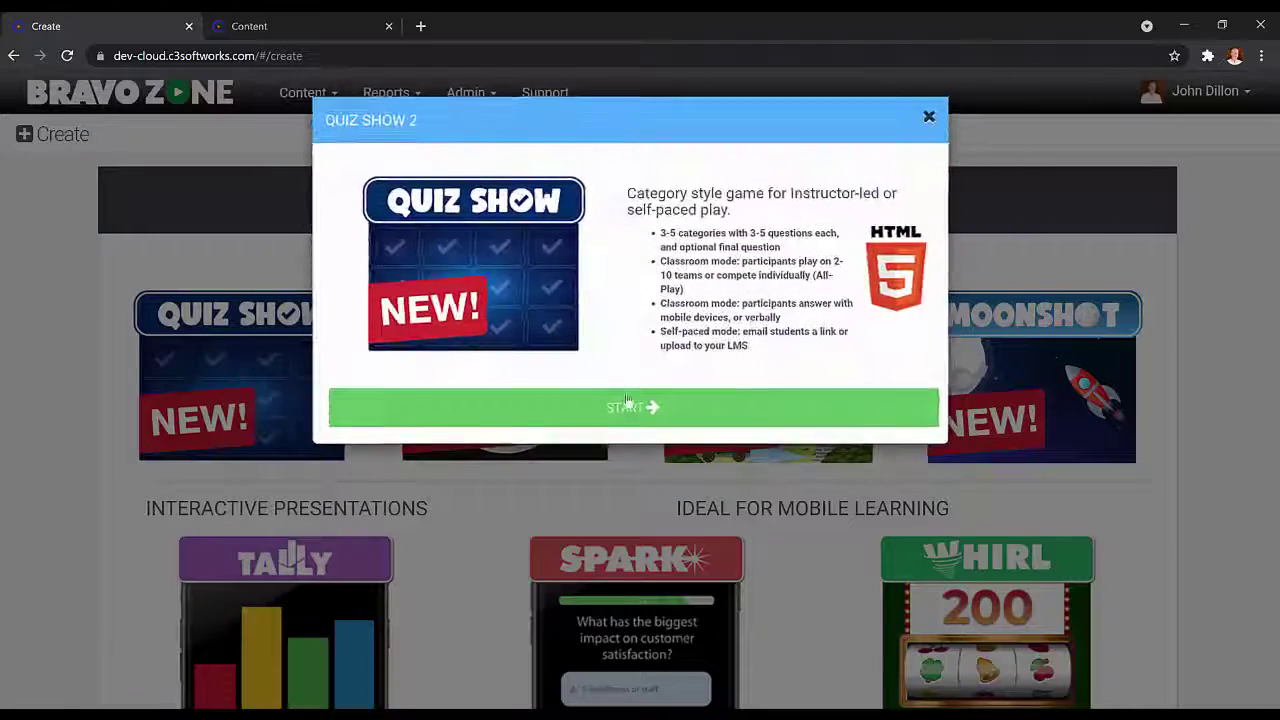
click(620, 408)
click(517, 331)
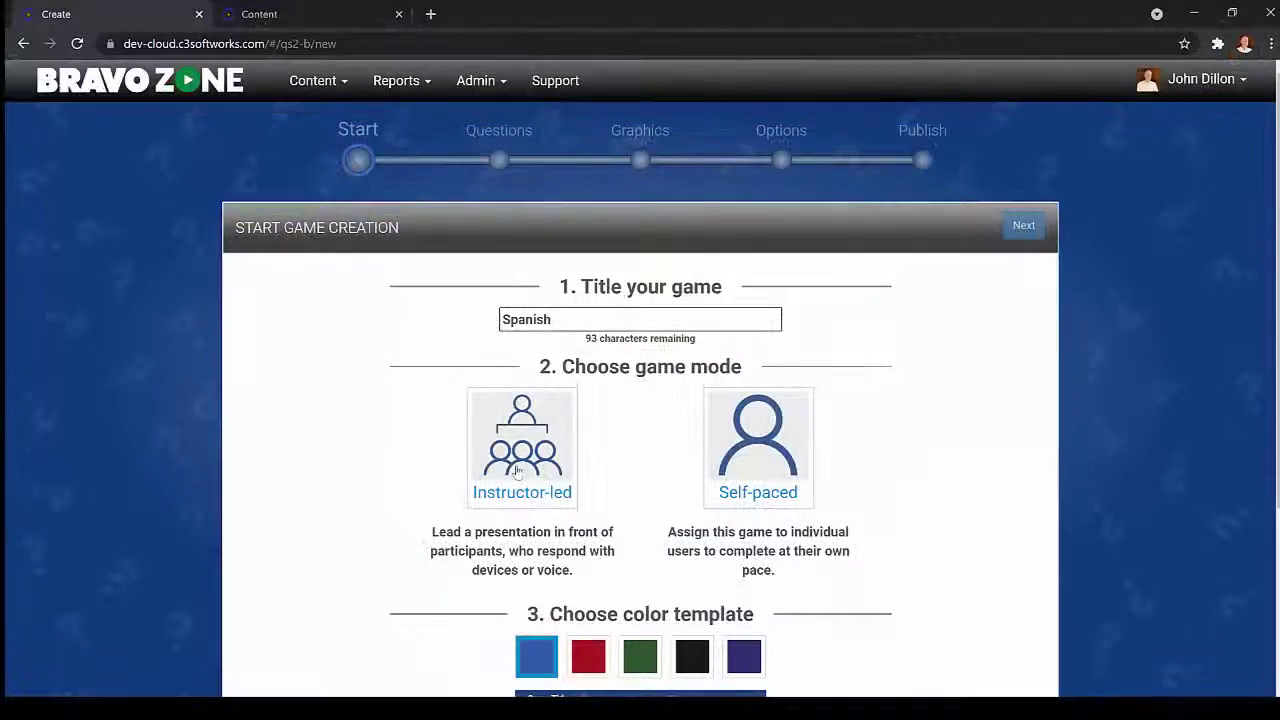
click(522, 449)
click(1026, 228)
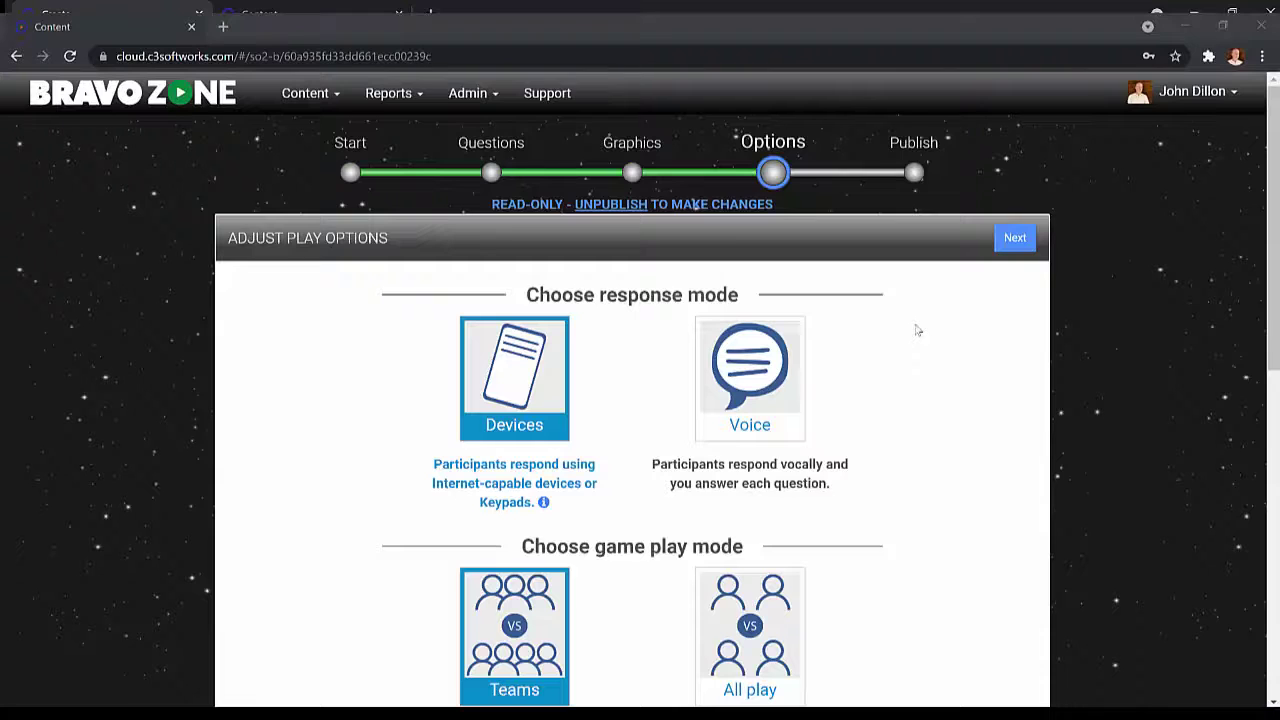
scroll(914, 329, down, 2)
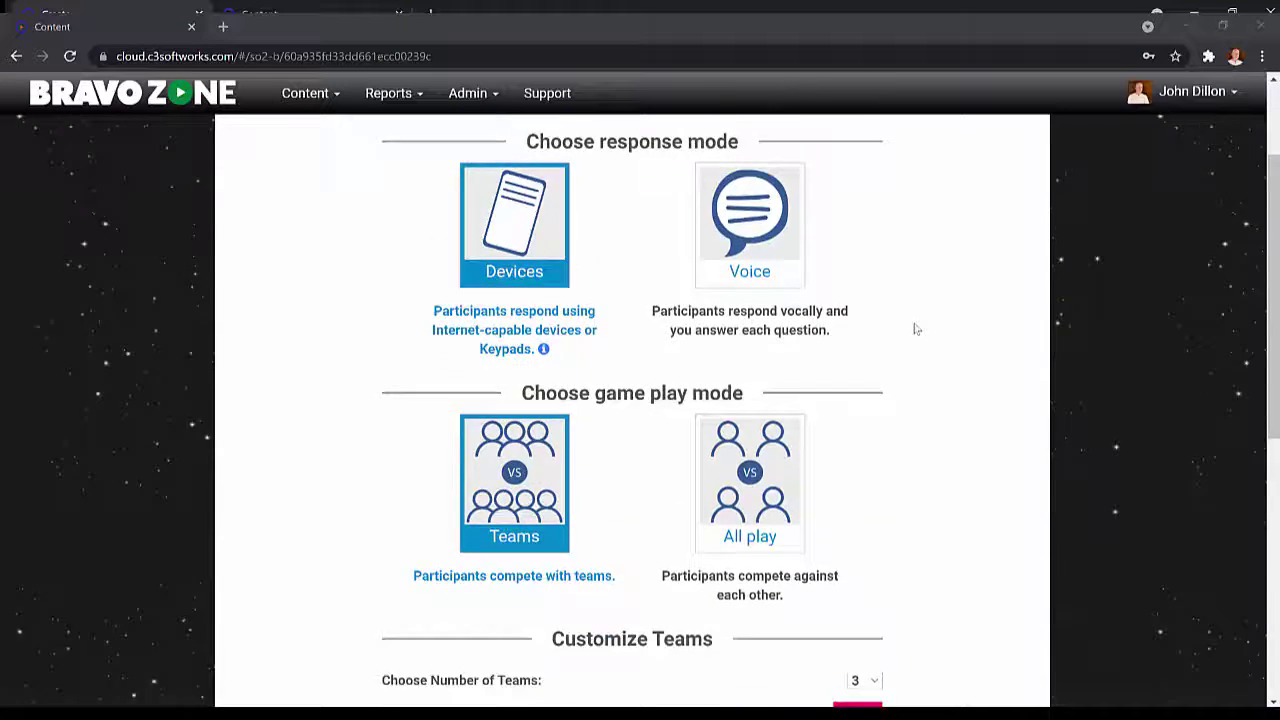
scroll(914, 329, down, 3)
scroll(914, 329, down, 2)
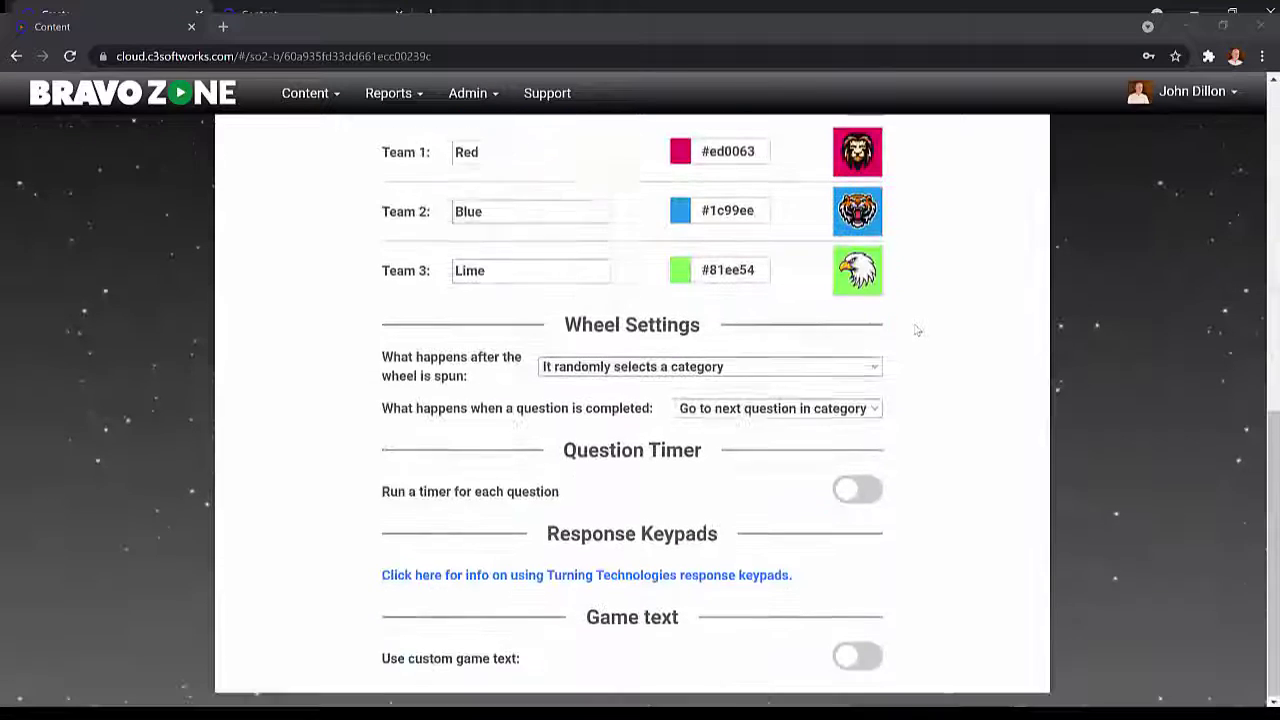
- Turn on custom game text and import the pasted Spanish interface text
click(848, 661)
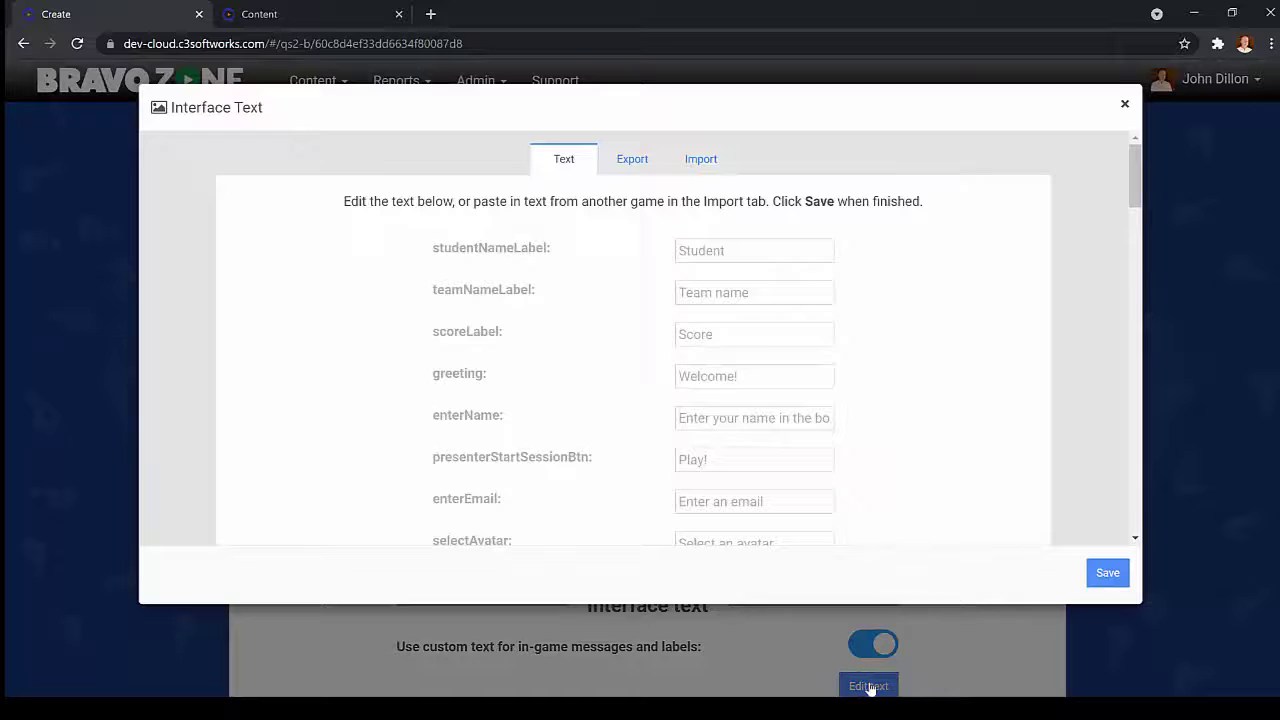
click(700, 160)
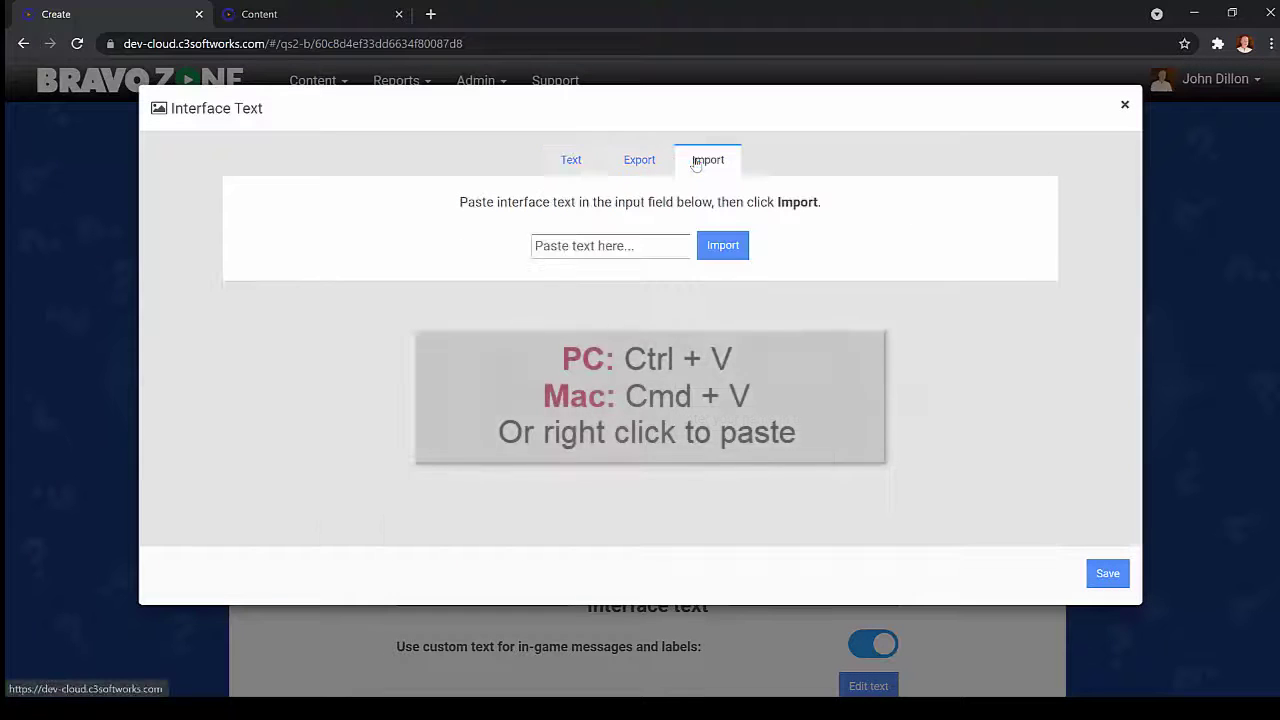
click(546, 245)
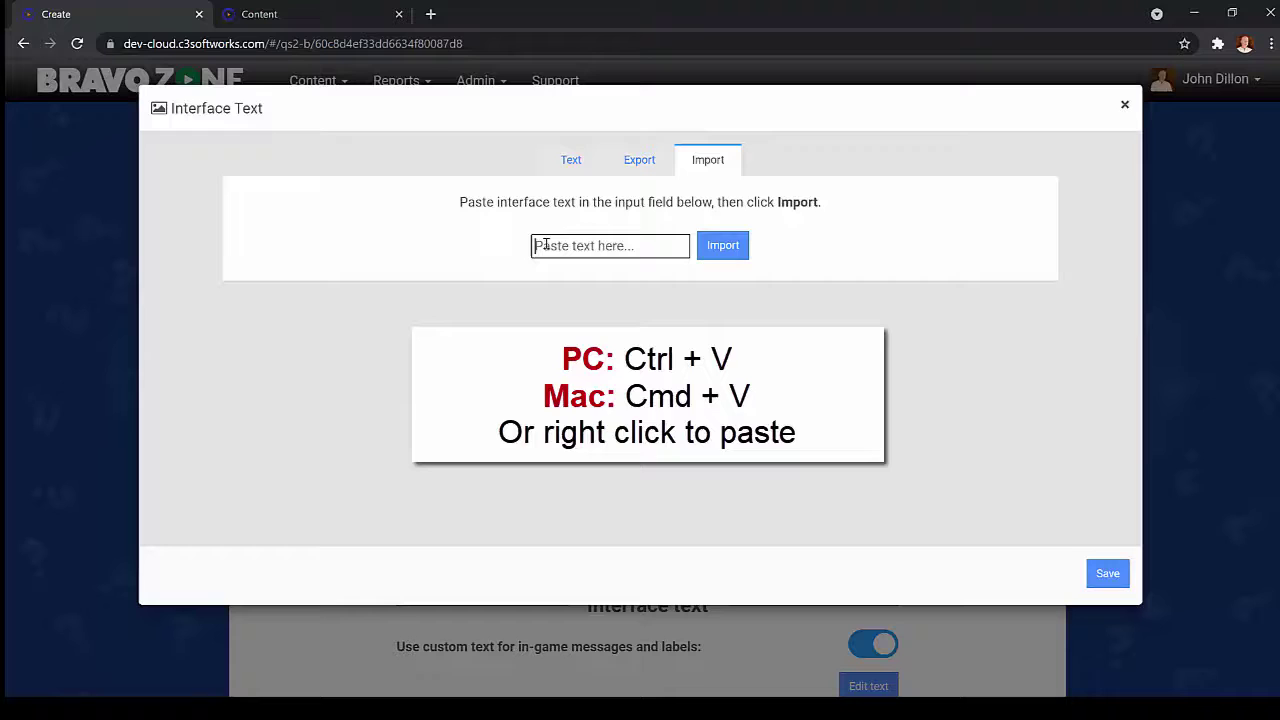
key(ctrl+v)
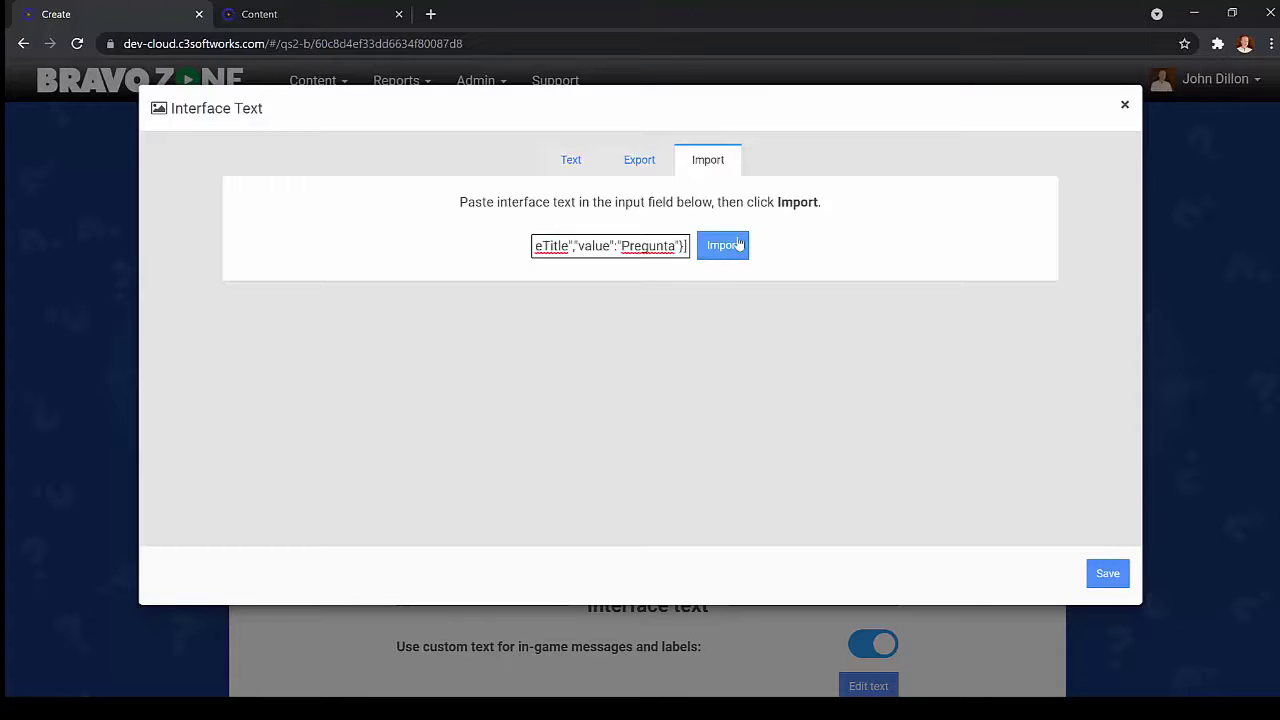
click(723, 246)
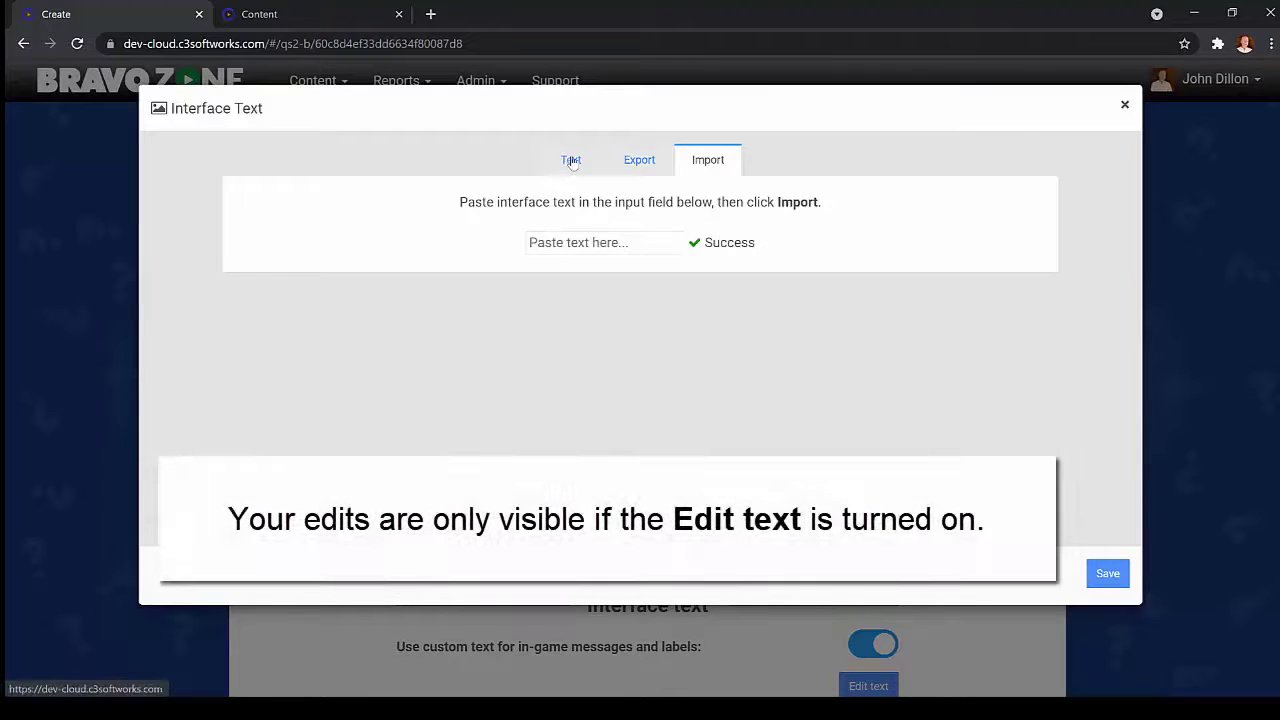
- Check the Spanish labels, save the imported text, and go to the 'Spanish interface' Word document
click(571, 161)
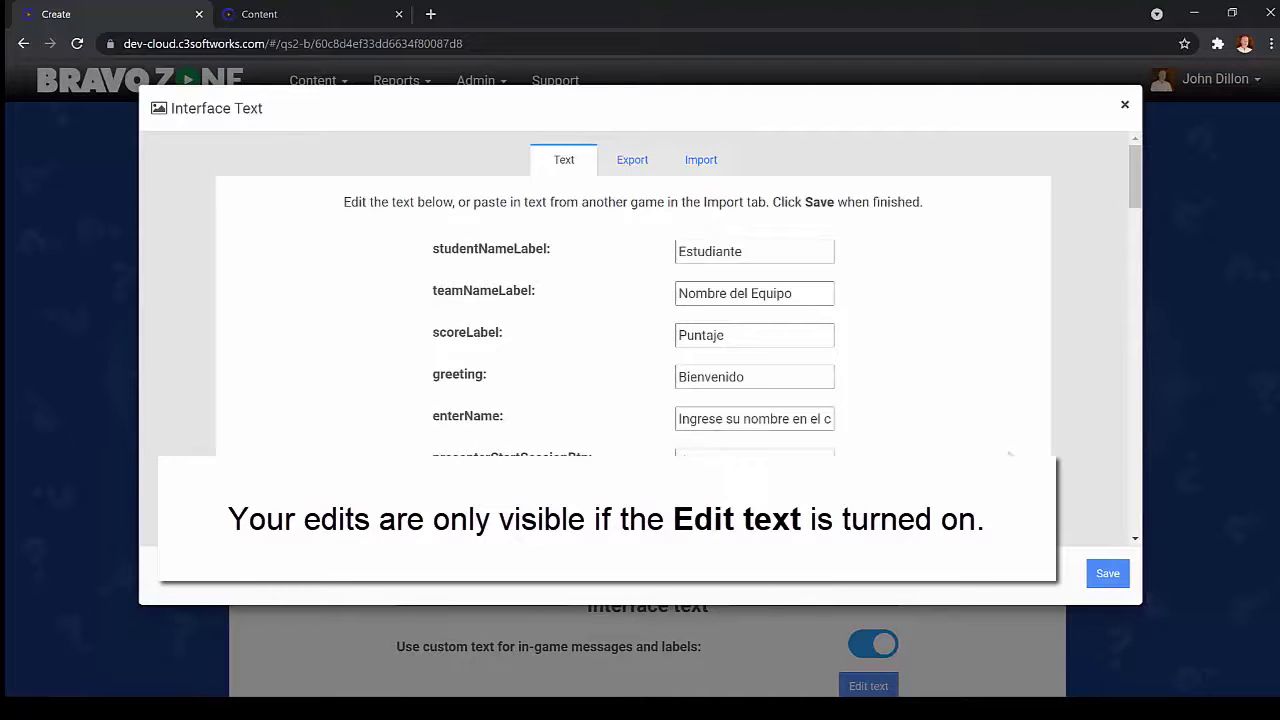
click(1108, 572)
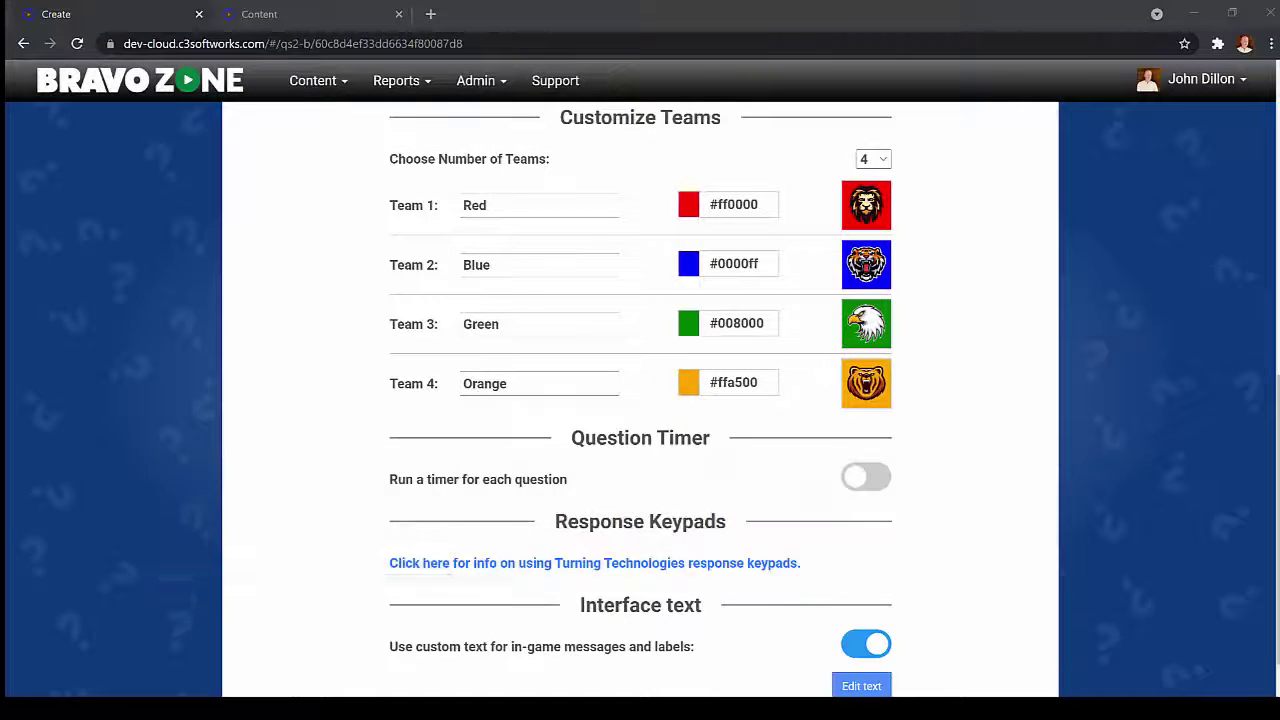
click(395, 650)
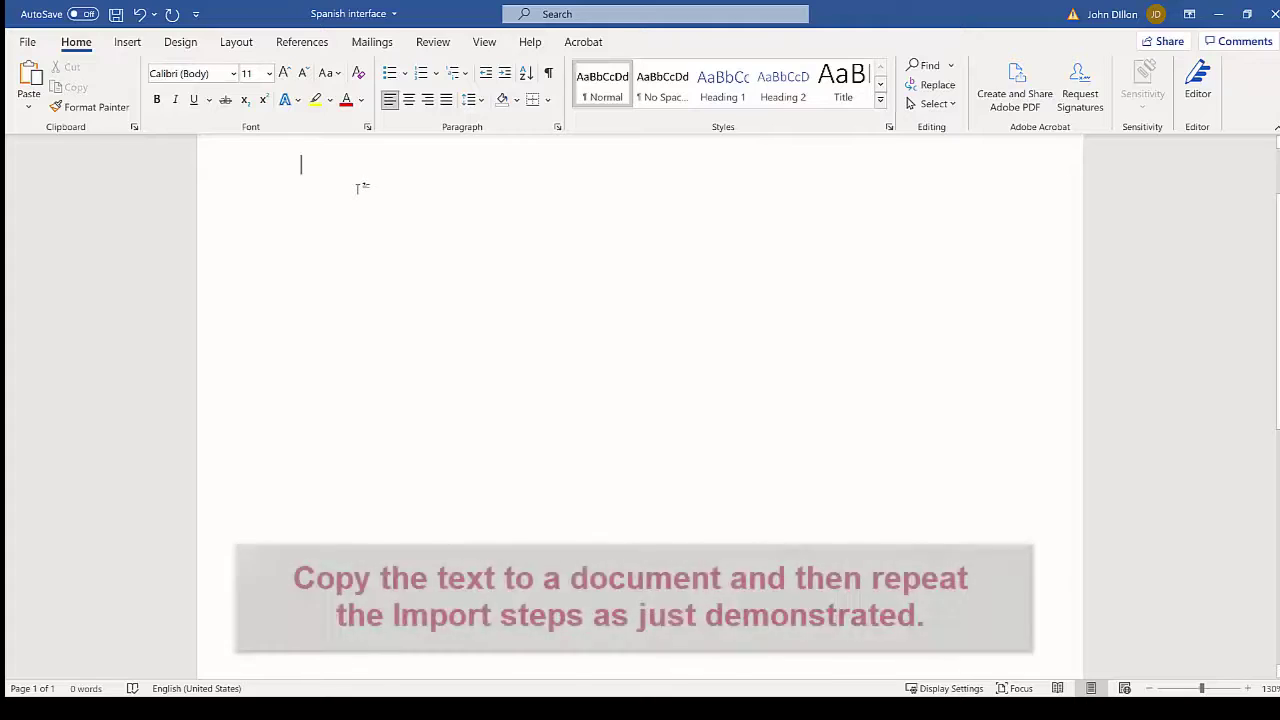
- Paste the exported Spanish interface JSON into the 'Spanish interface' document and save it
key(ctrl+v)
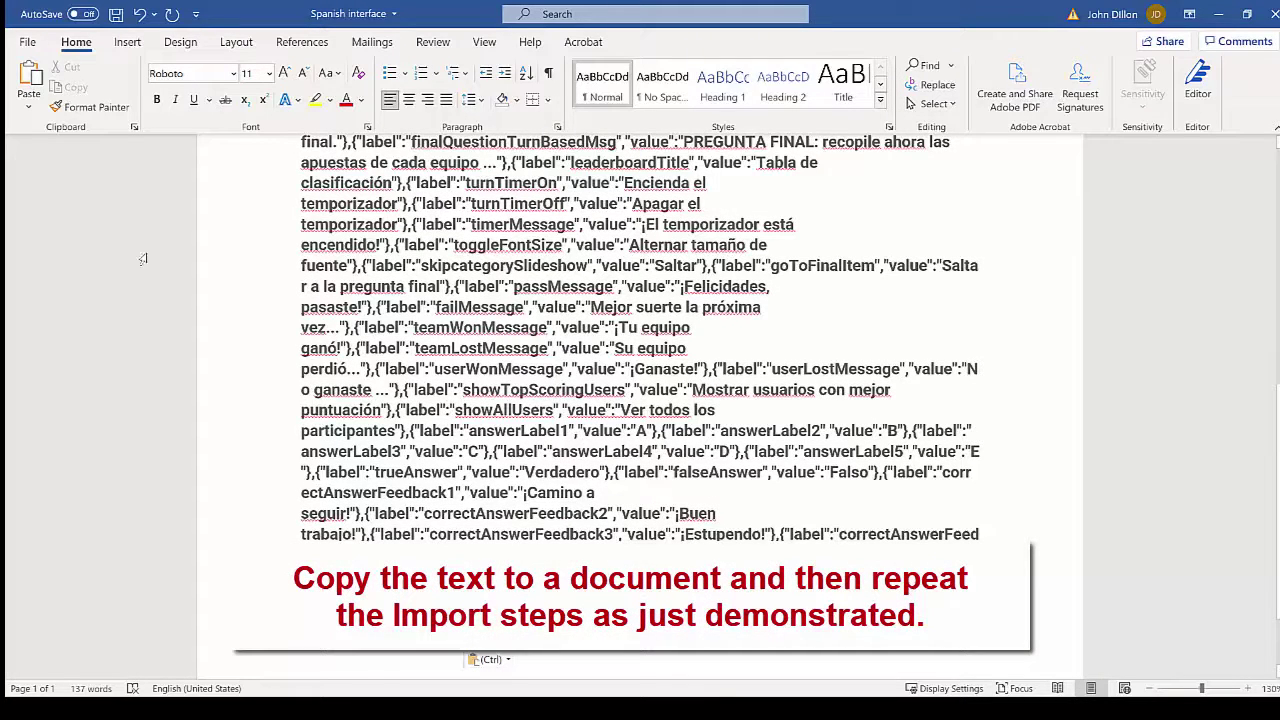
click(116, 14)
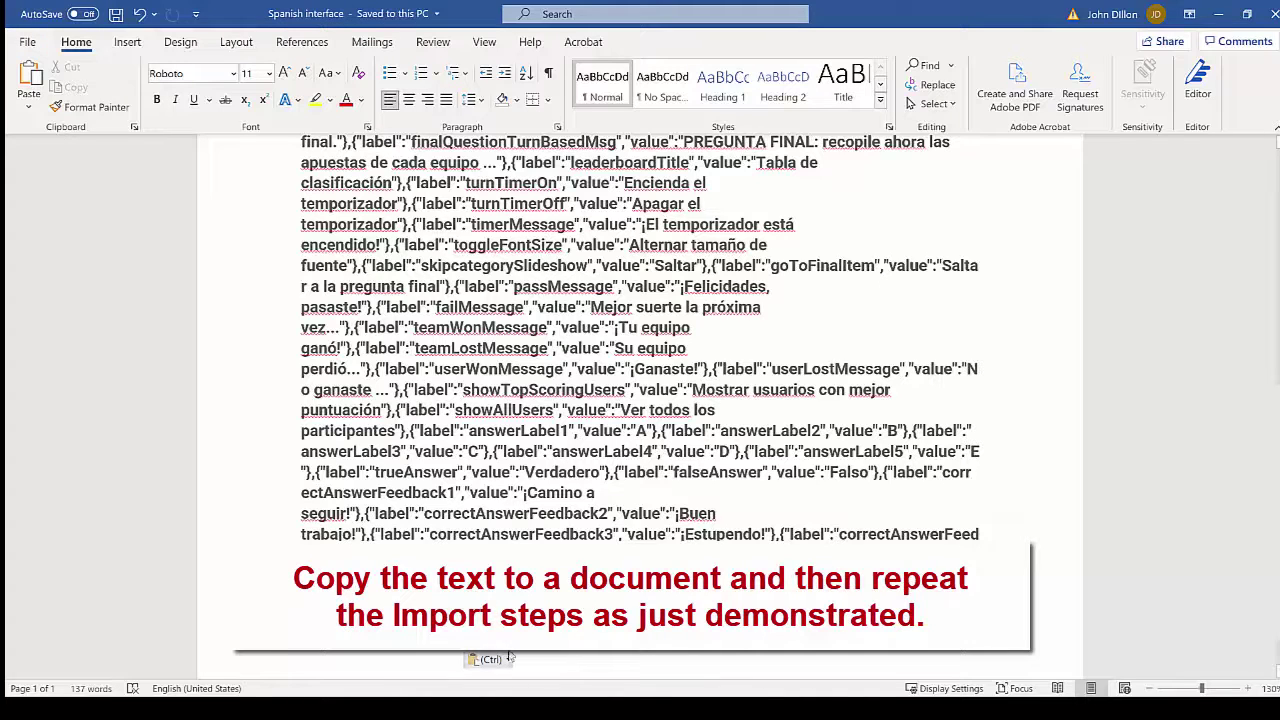